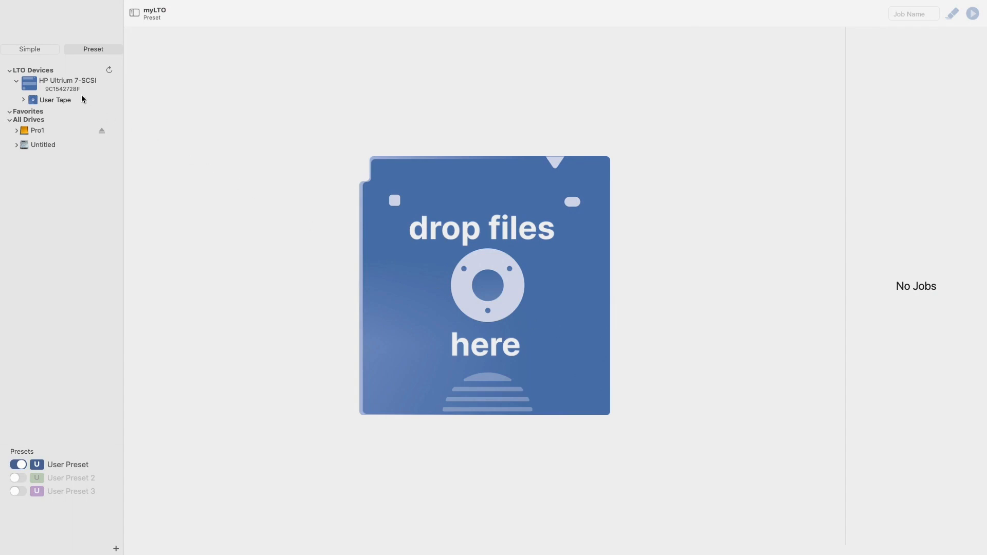
# Open the details of User Tape and bring up the options of the HP Ultrium 7-SCSI deck.
pyautogui.click(69, 88)
pyautogui.click(66, 101)
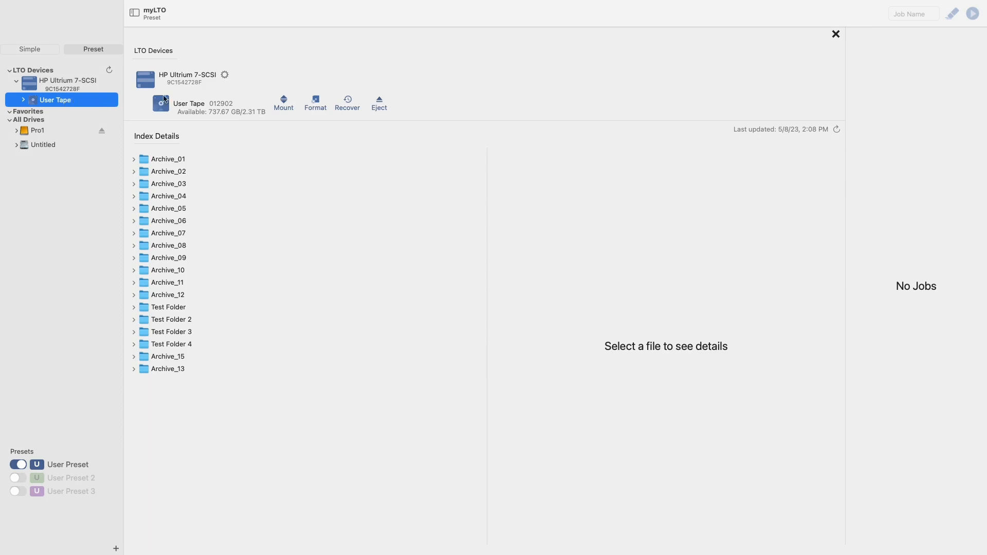
pyautogui.click(225, 76)
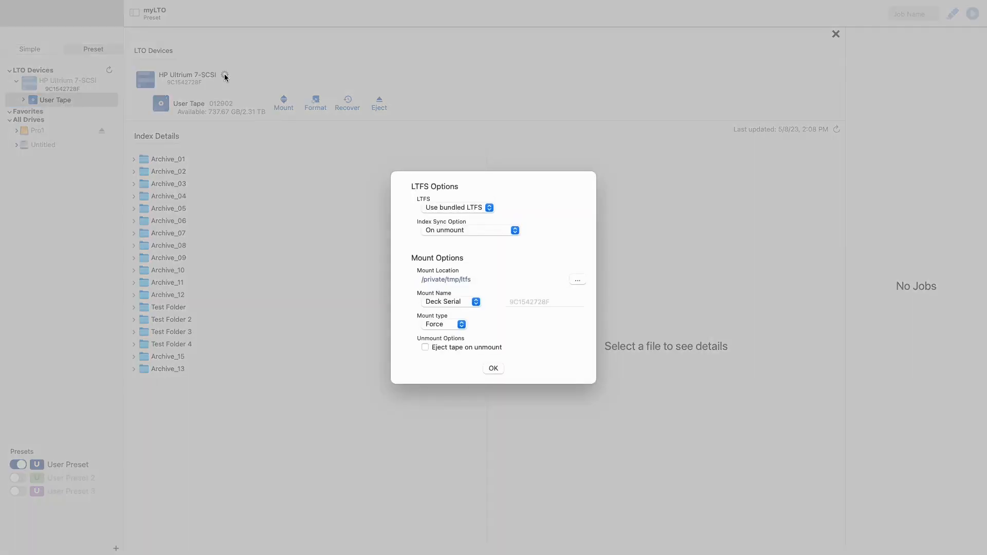
# Switch the LTFS source to Custom and set it back to Use bundled LTFS.
pyautogui.click(490, 209)
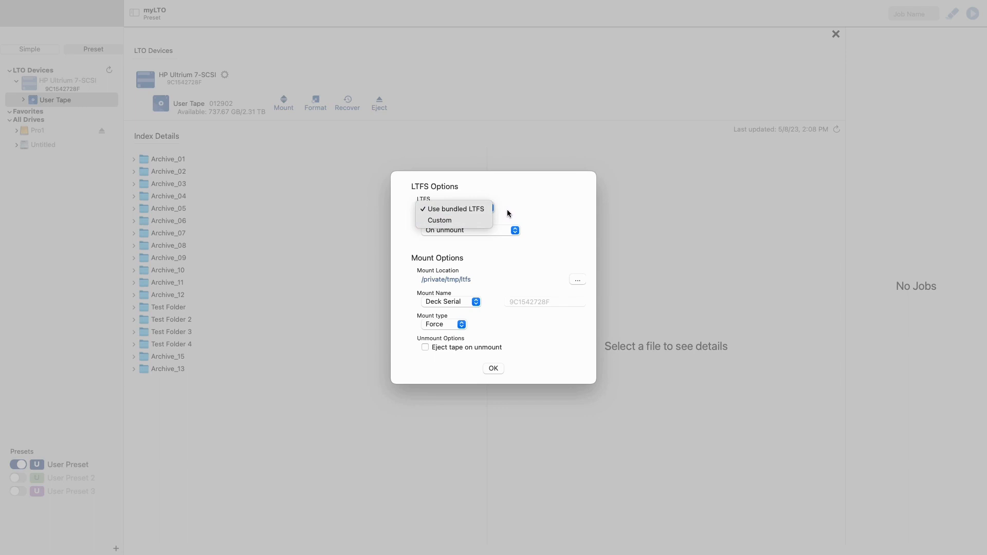
pyautogui.click(488, 220)
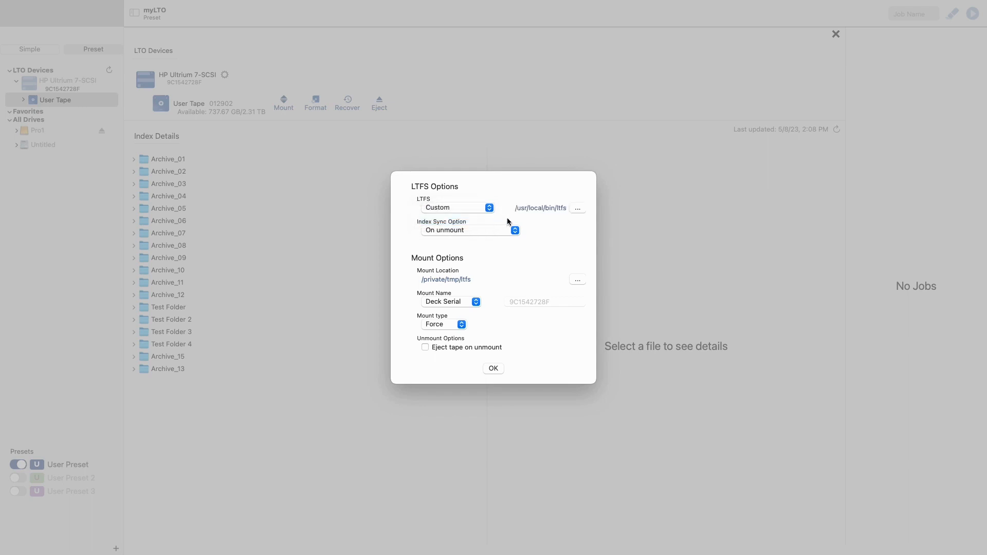
pyautogui.click(491, 209)
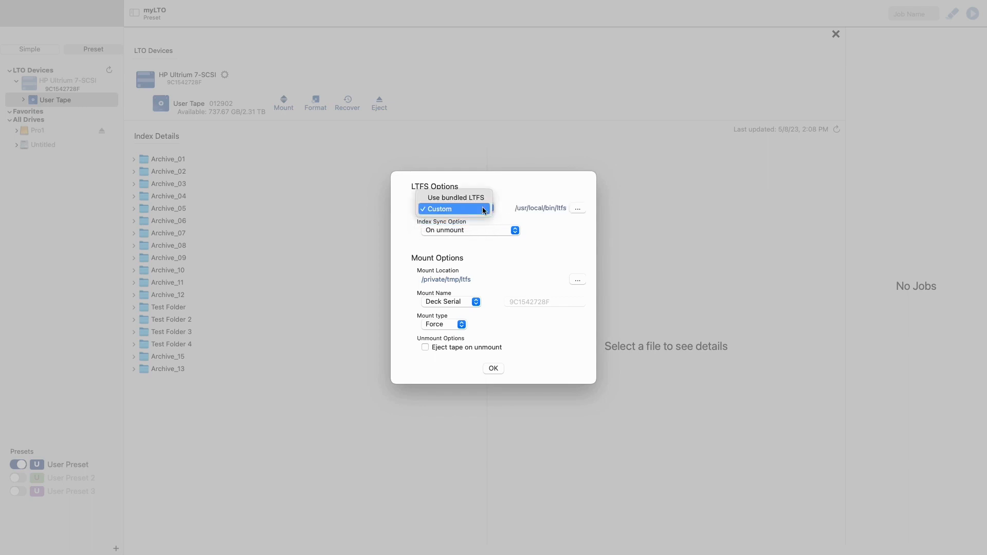
pyautogui.click(475, 200)
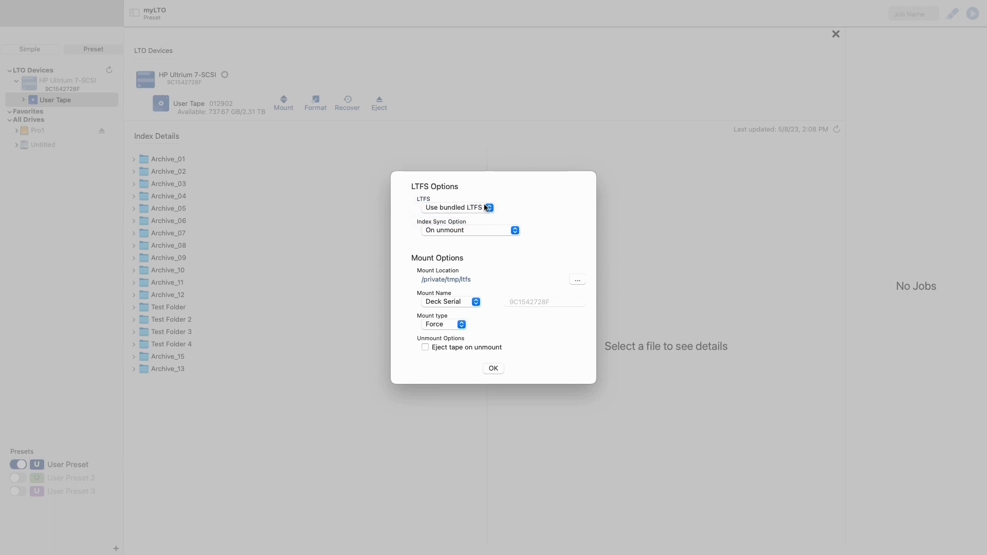
# Set the index sync option to Time interval with a 30-minute interval.
pyautogui.click(515, 230)
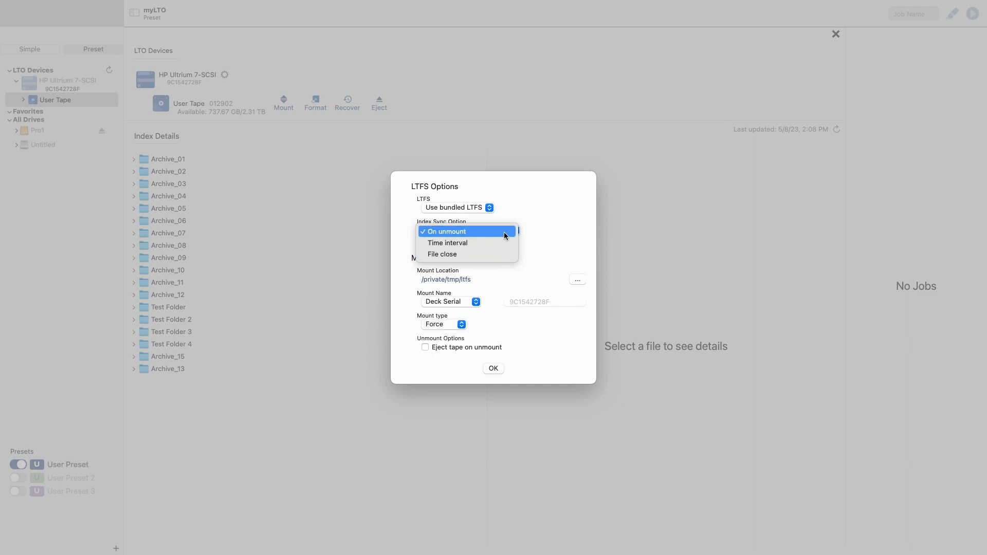
pyautogui.click(514, 232)
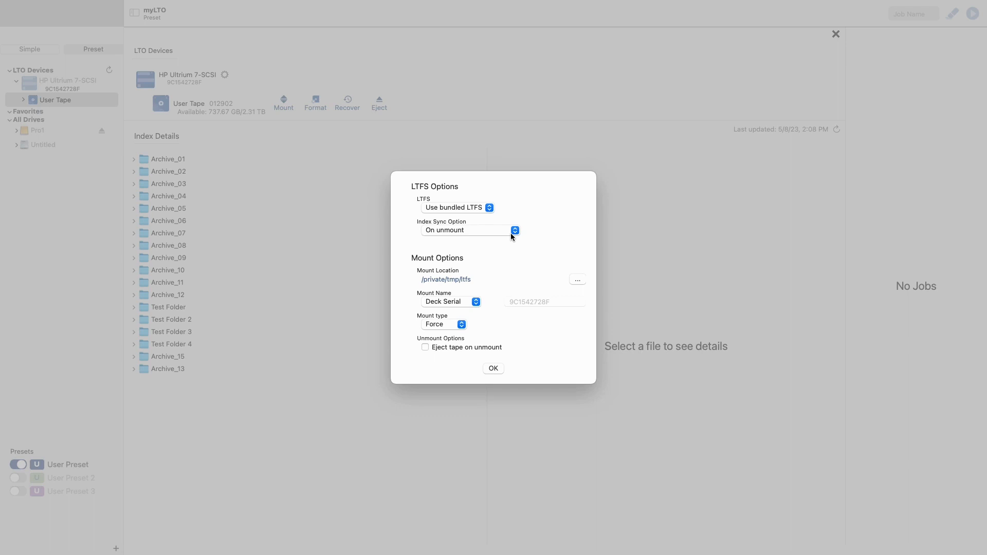
pyautogui.click(514, 232)
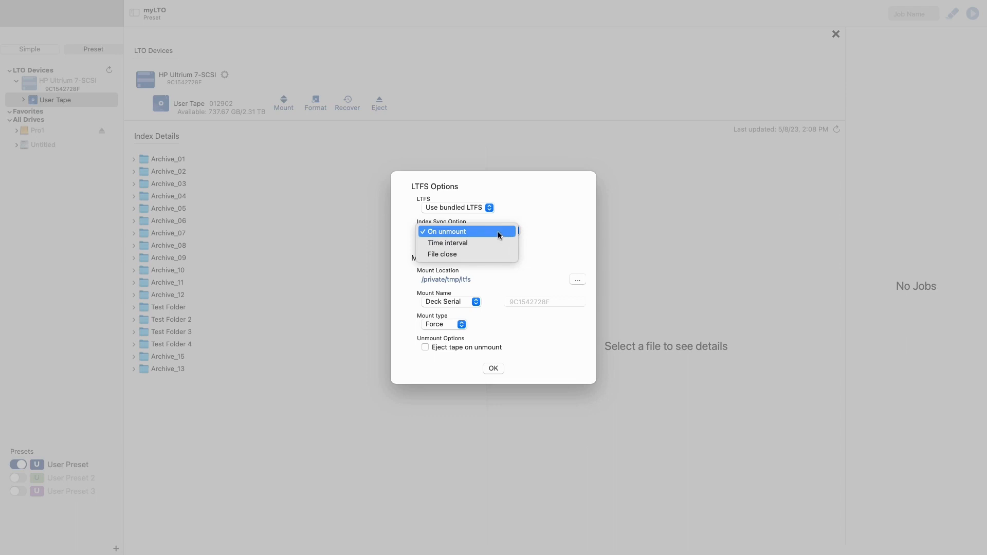
pyautogui.click(483, 242)
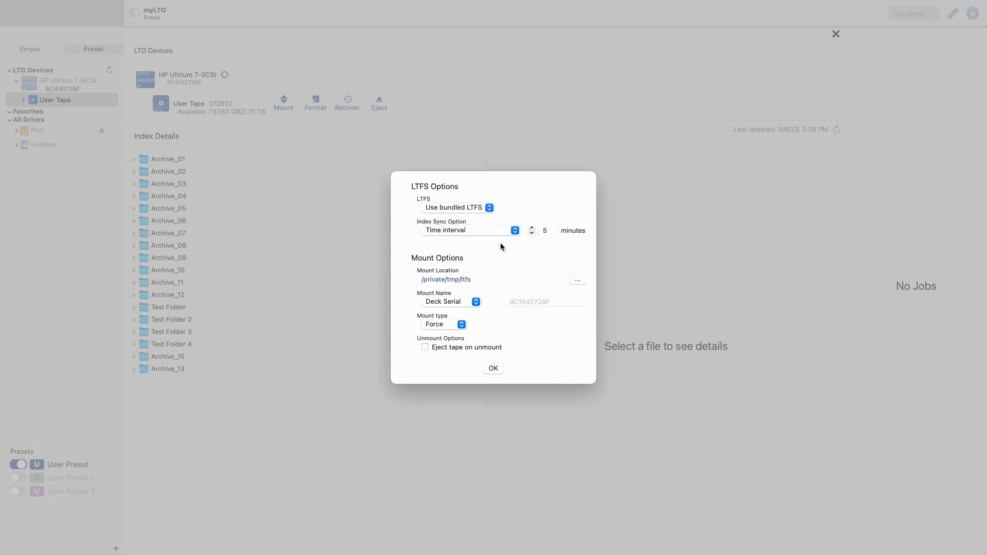
pyautogui.click(532, 234)
pyautogui.click(532, 234)
# Set the index sync option to File close, and view the mount location's directory chooser without picking a folder.
pyautogui.click(509, 235)
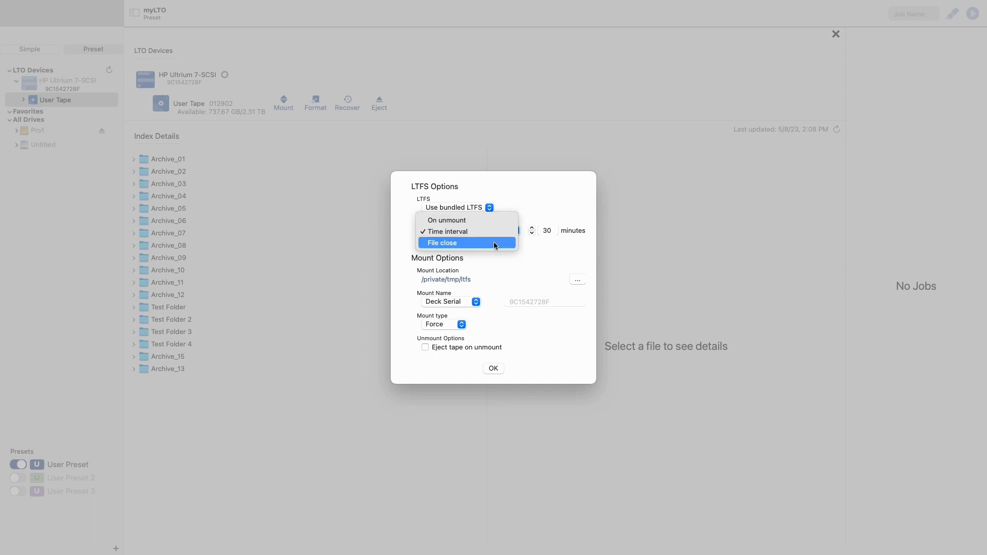
pyautogui.click(494, 242)
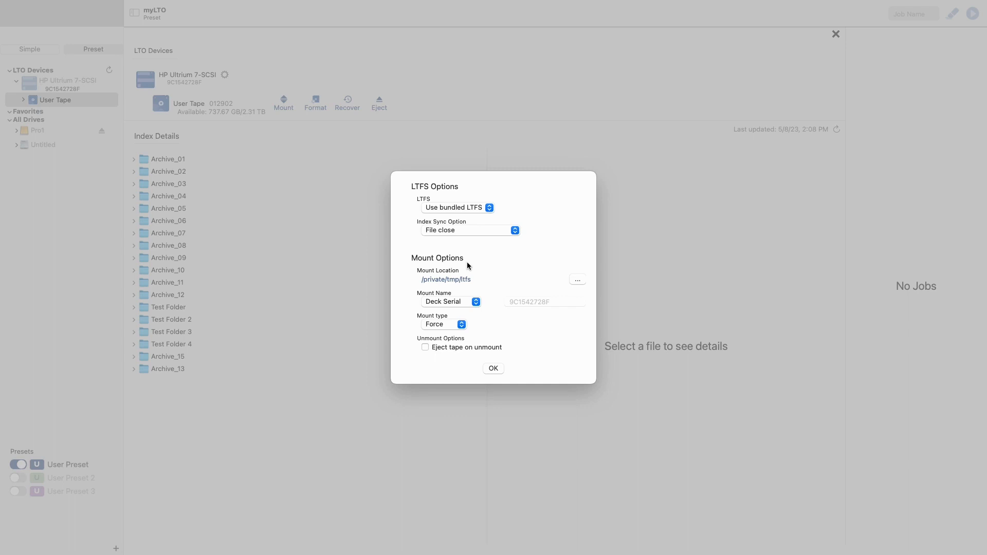
pyautogui.click(577, 281)
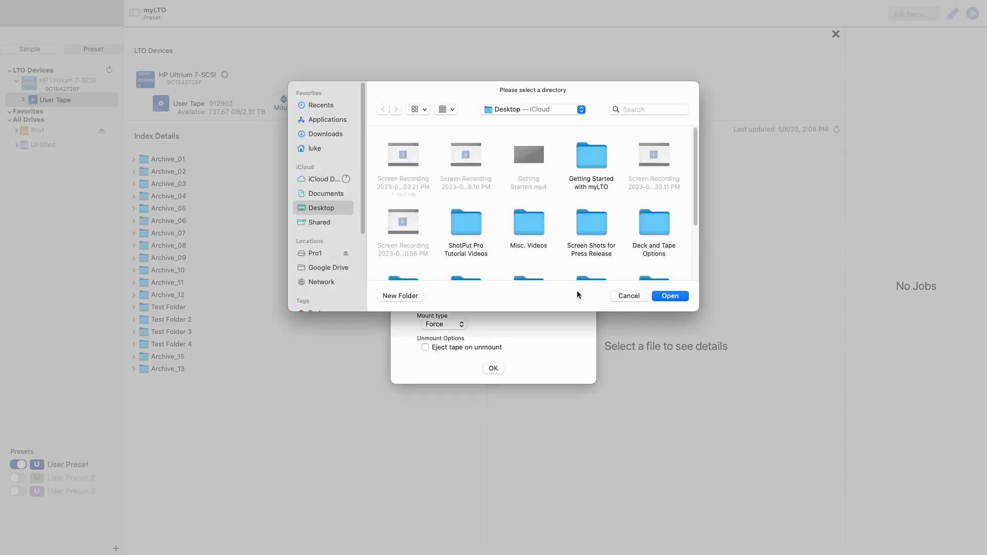
pyautogui.click(628, 296)
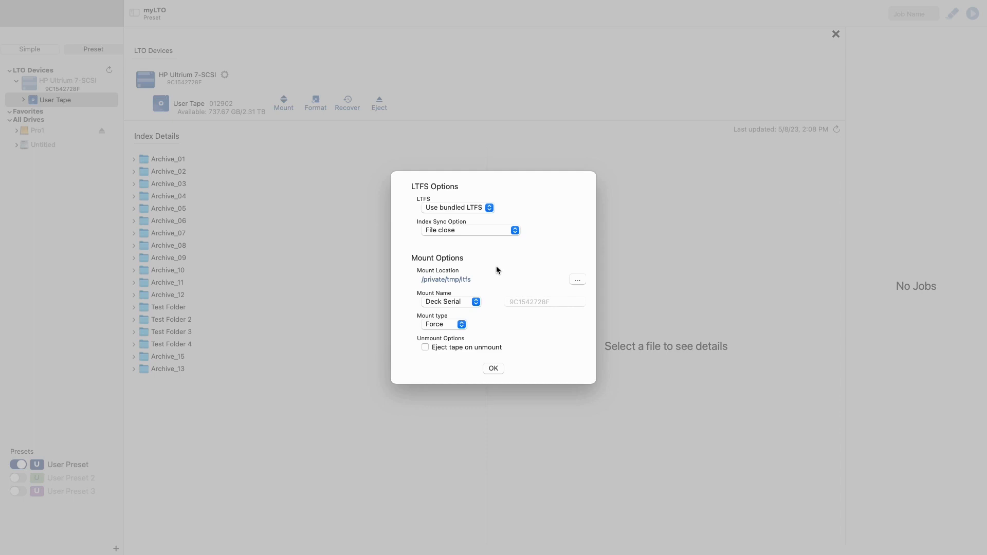
# Try Tape Barcode and Tape Label as the mount name and settle on the Custom name lto-1.
pyautogui.click(476, 304)
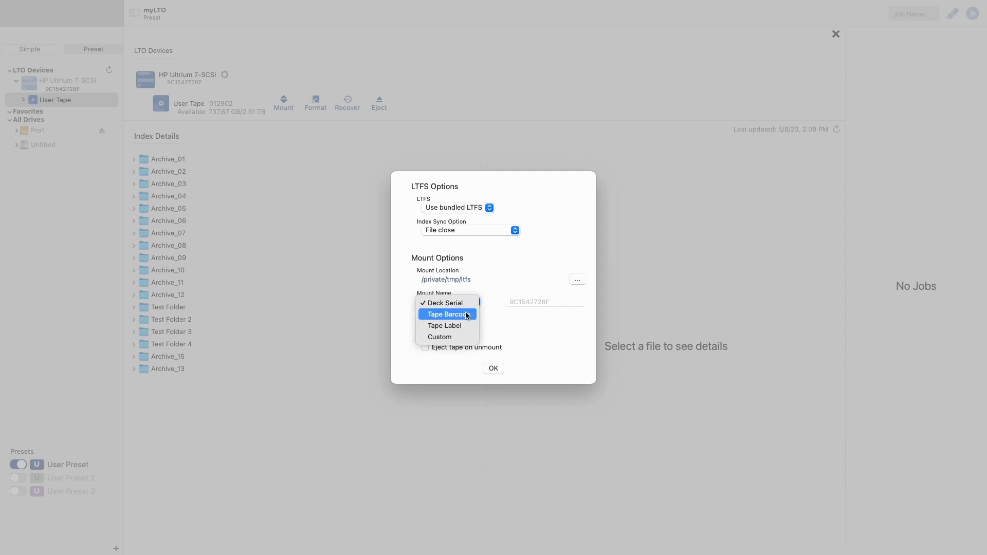
pyautogui.click(466, 314)
pyautogui.click(476, 302)
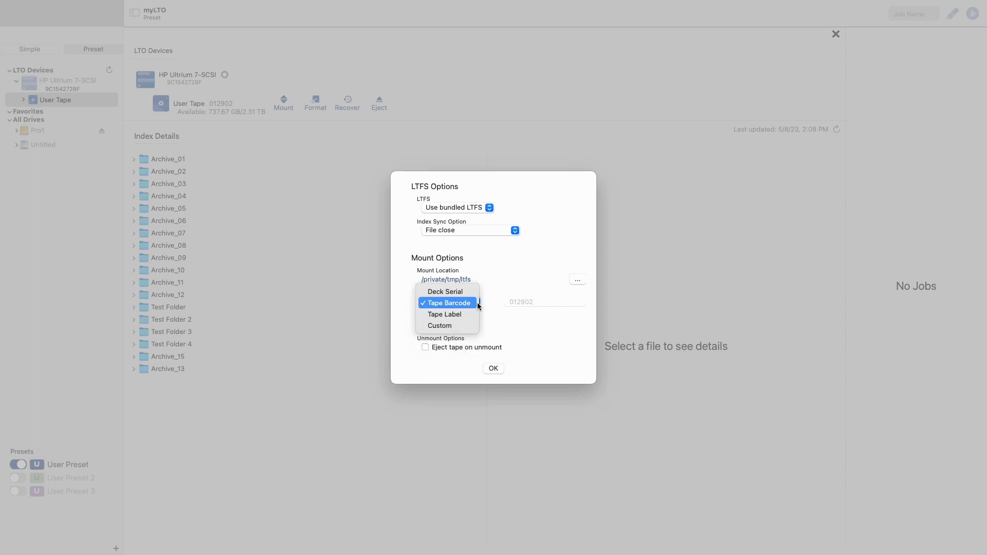
pyautogui.click(470, 315)
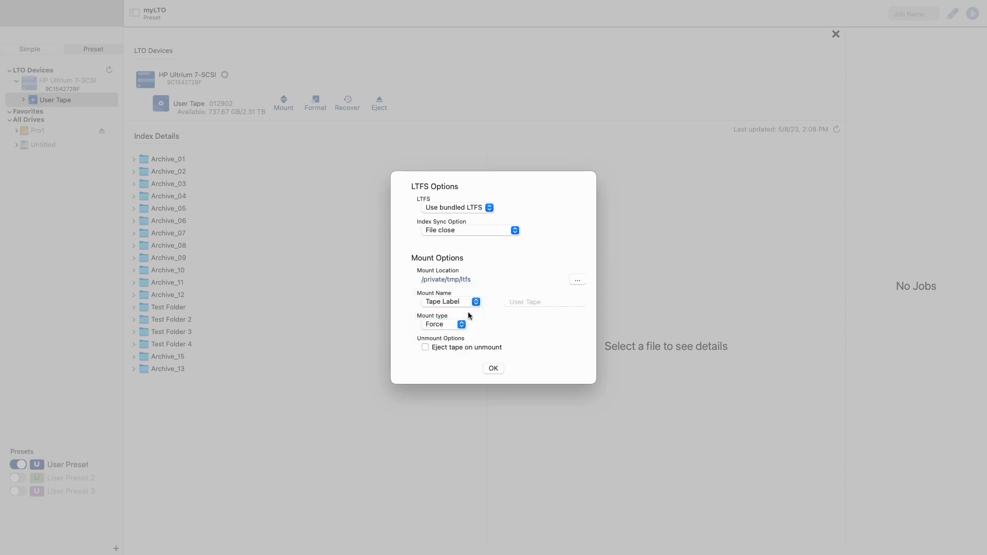
pyautogui.click(476, 304)
pyautogui.click(470, 314)
# Set the mount type to Fast and confirm the deck options.
pyautogui.click(462, 325)
pyautogui.click(457, 315)
pyautogui.click(462, 324)
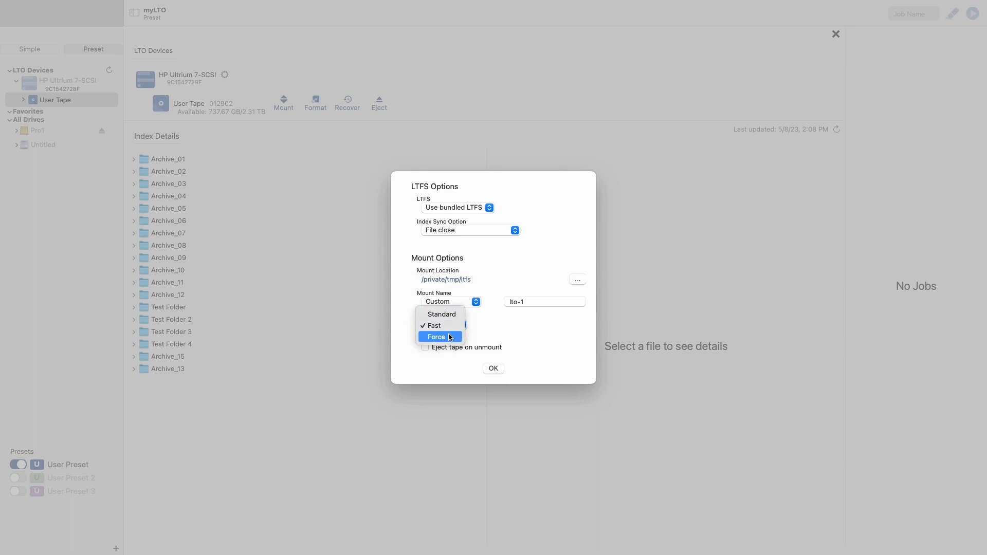
pyautogui.click(487, 330)
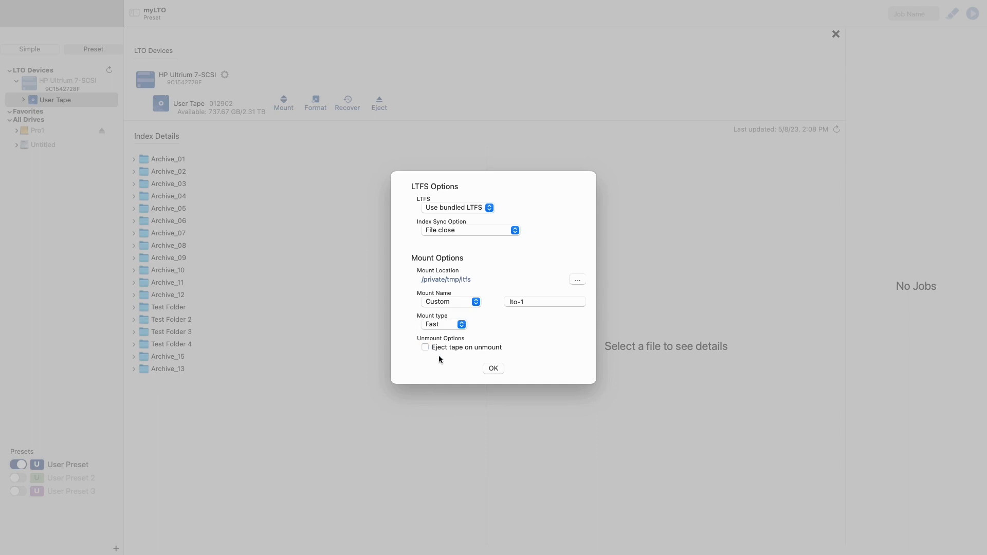
pyautogui.click(493, 369)
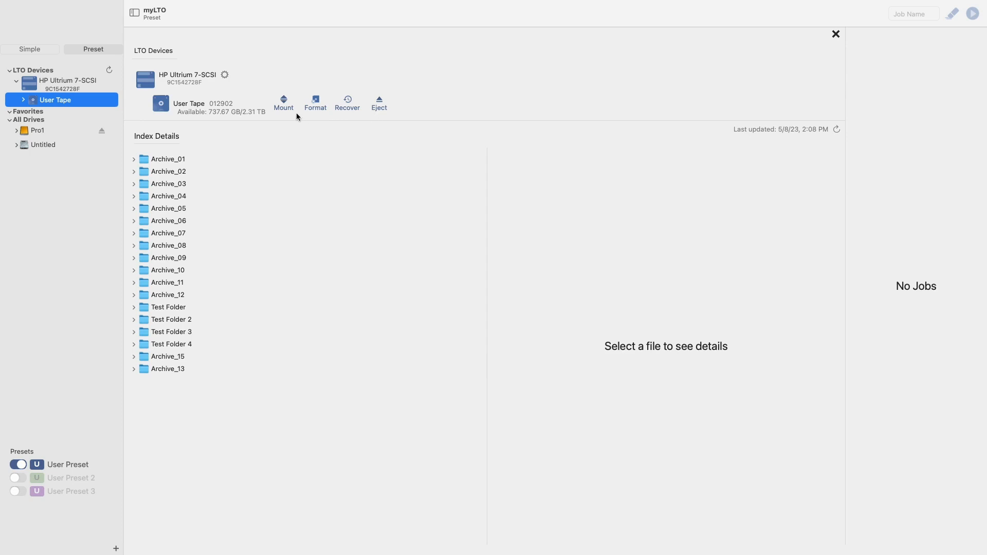
# Review the reformat settings for User Tape and cancel without formatting.
pyautogui.click(316, 103)
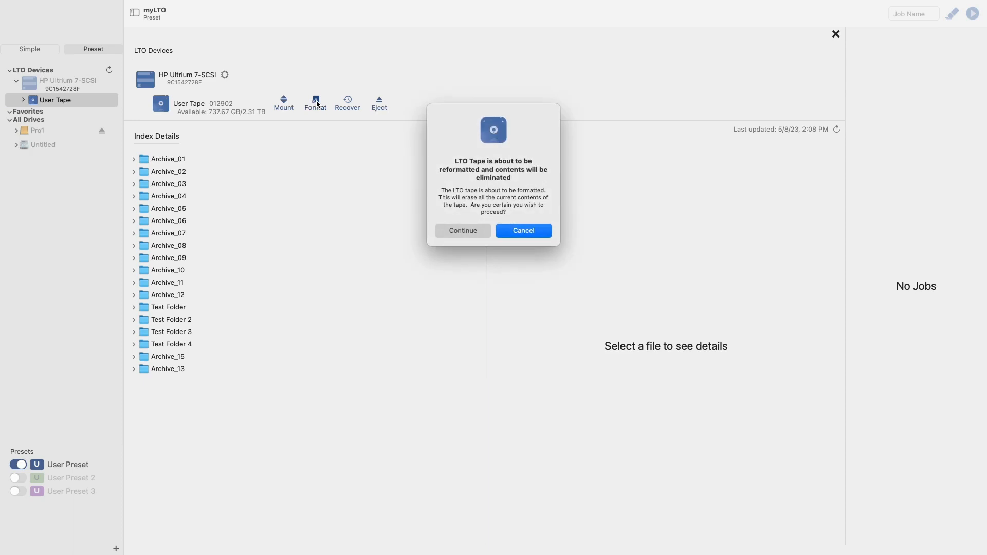
pyautogui.click(483, 233)
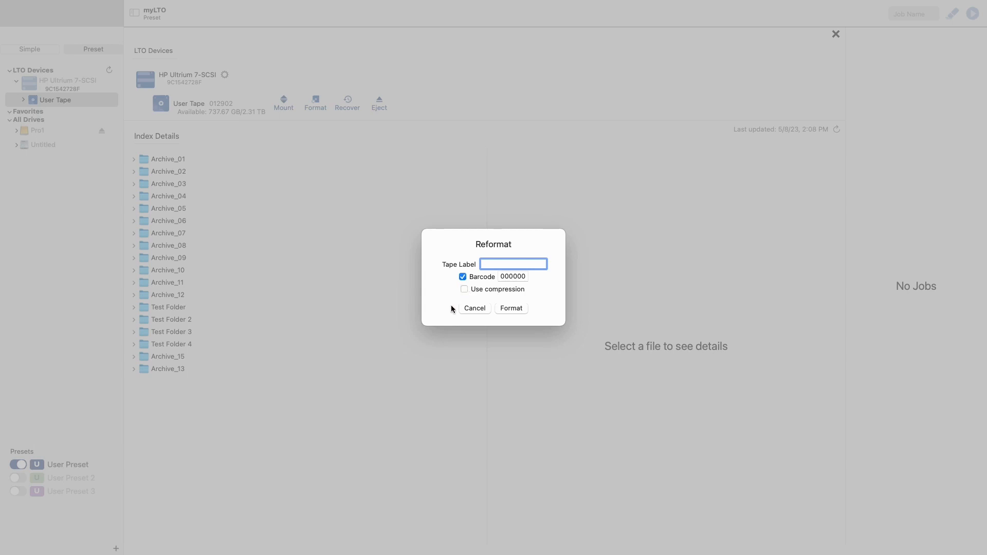
pyautogui.click(474, 308)
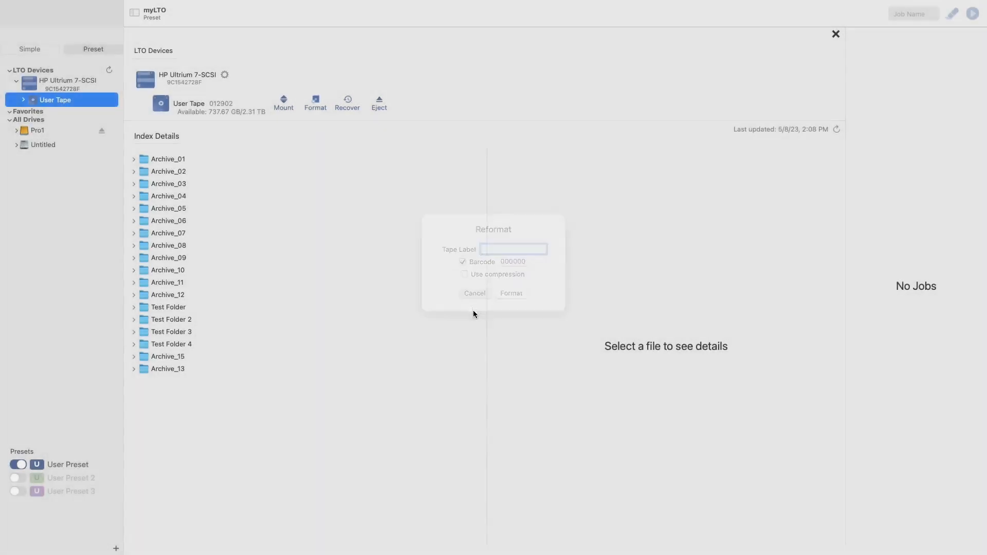
# Examine User Tape's Run Check, Full Recovery, Partial Recovery and Rollback recovery options, and close the tape details.
pyautogui.click(348, 102)
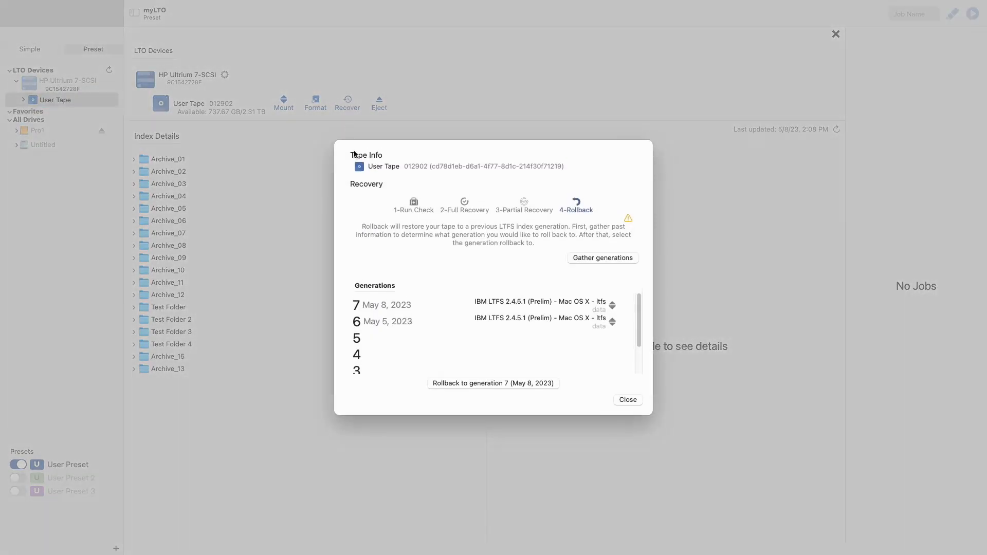
pyautogui.click(414, 204)
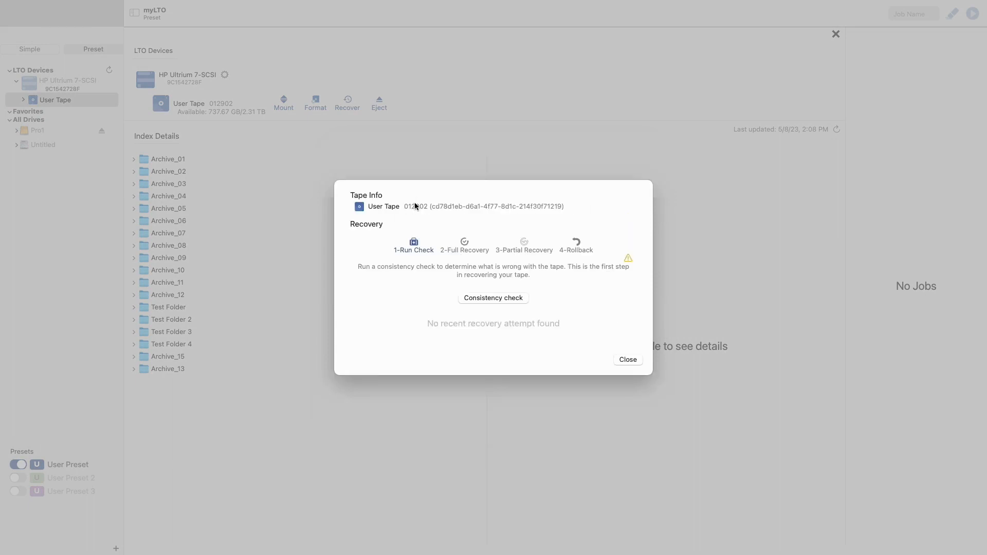
pyautogui.click(466, 244)
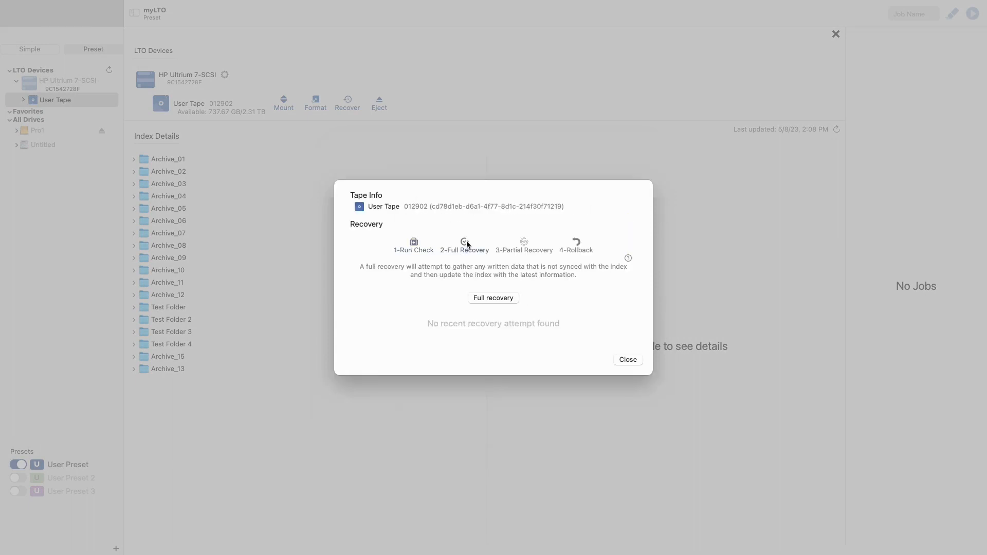
pyautogui.click(524, 246)
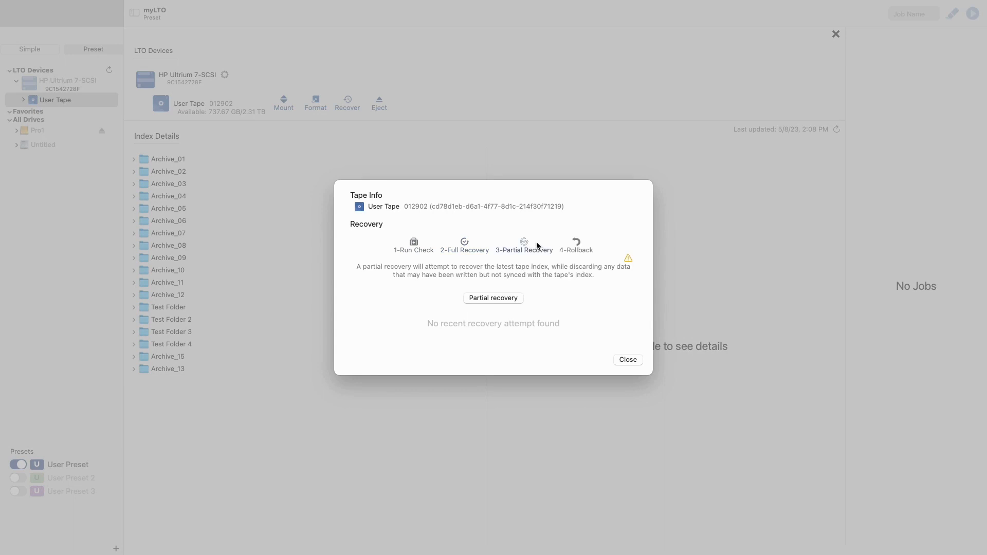
pyautogui.click(577, 245)
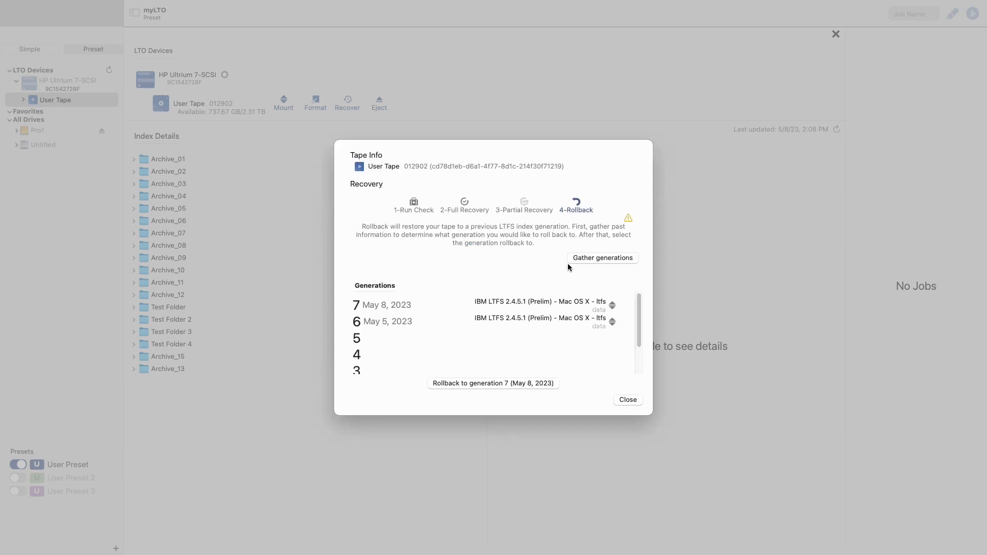
pyautogui.click(625, 400)
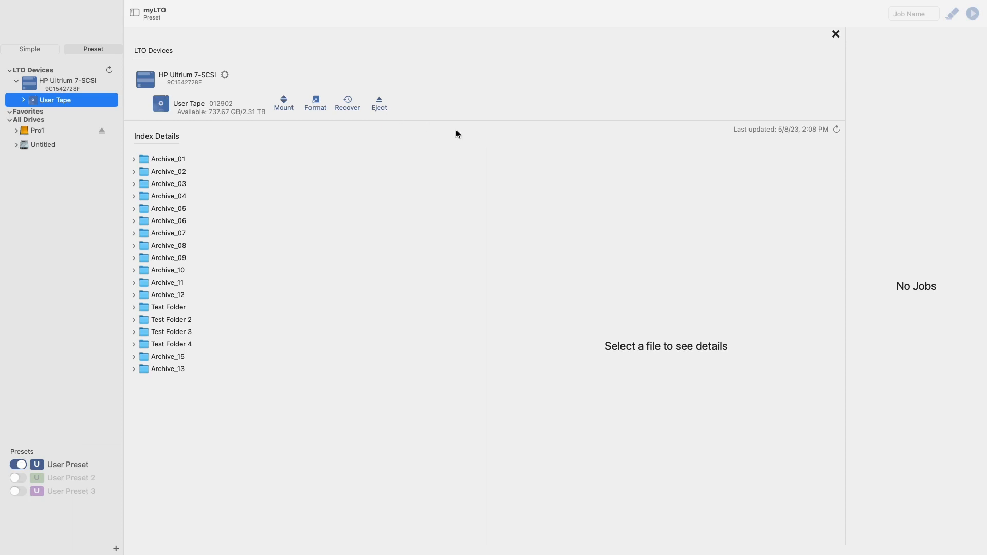
pyautogui.click(836, 34)
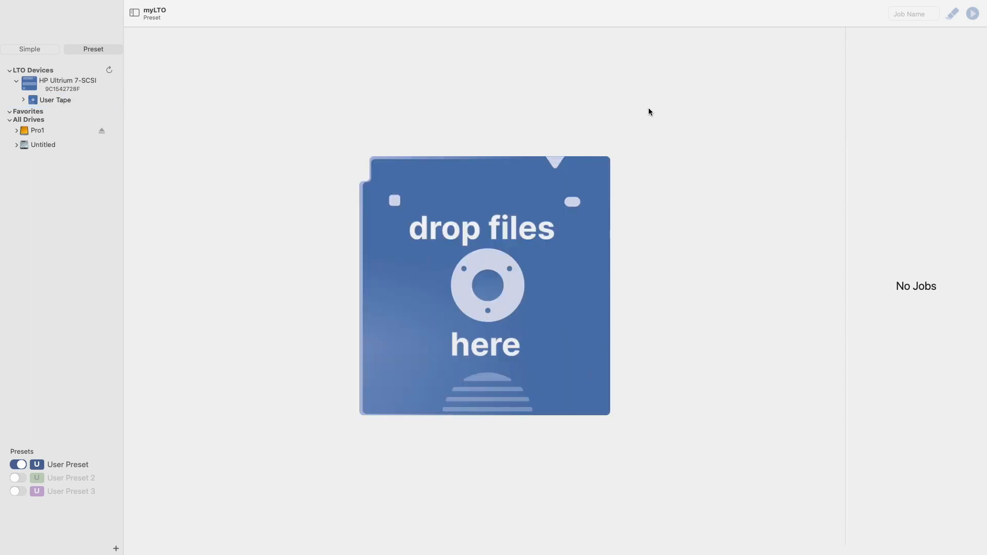